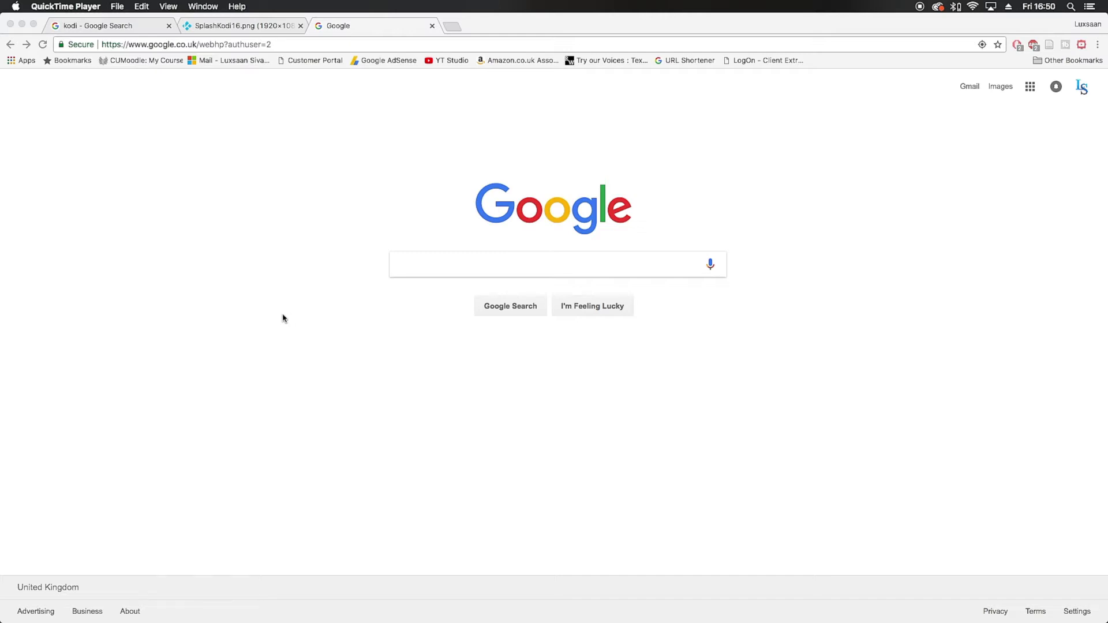
Step: Switch to the SplashKodi16.png tab showing the Kodi splash image
click(265, 28)
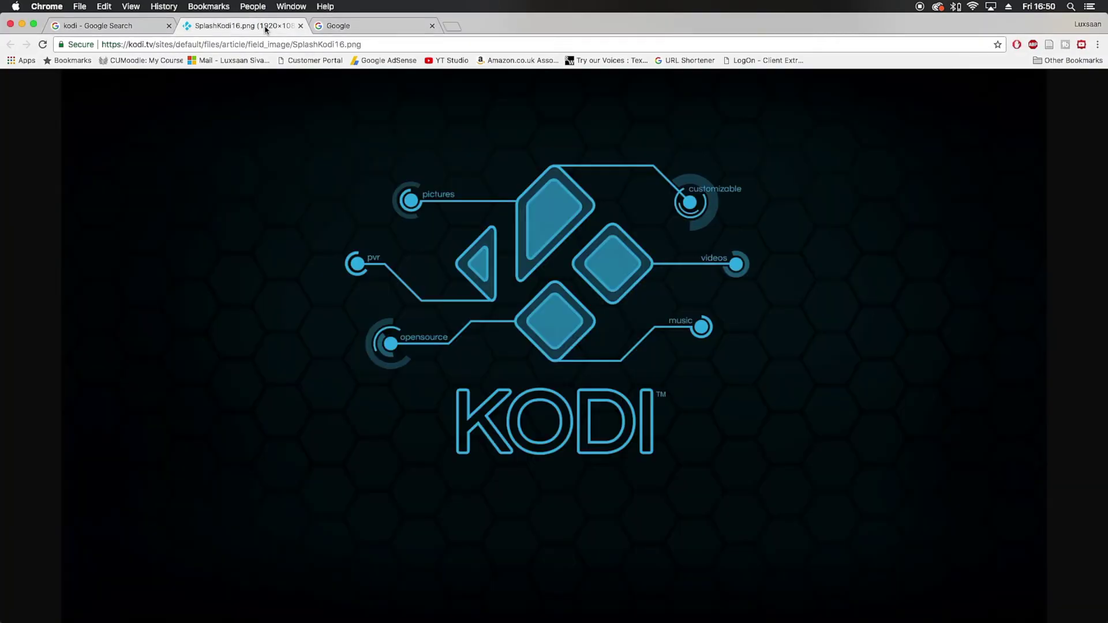
Step: Search Google for 'kodi tv' and go to Kodi's official downloads page
click(378, 23)
click(429, 268)
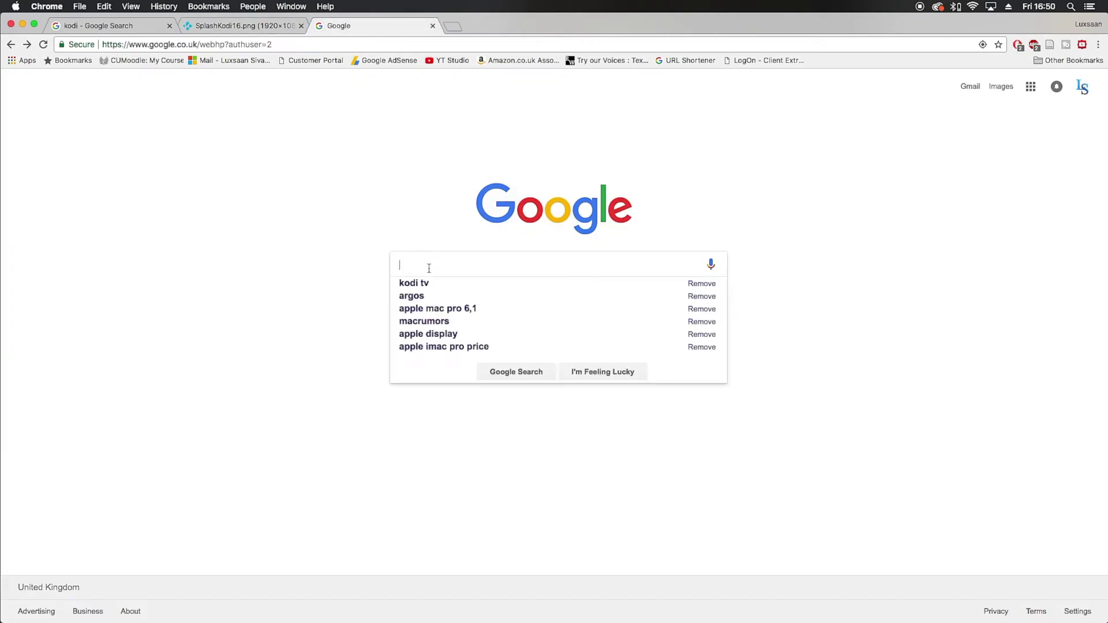
text(kodi t)
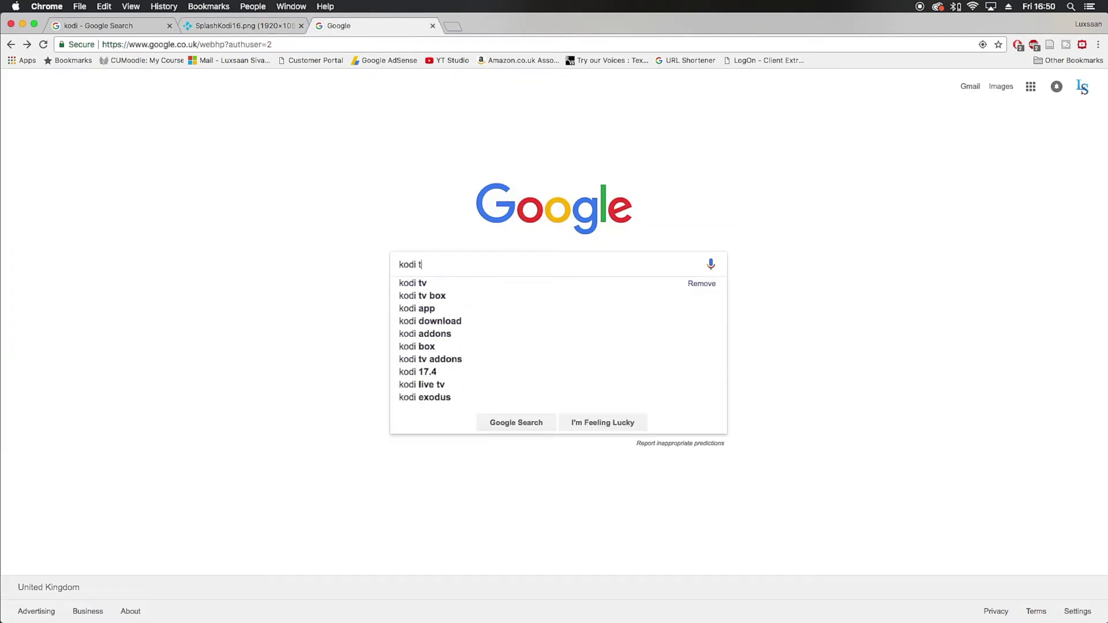
text(v)
key(Return)
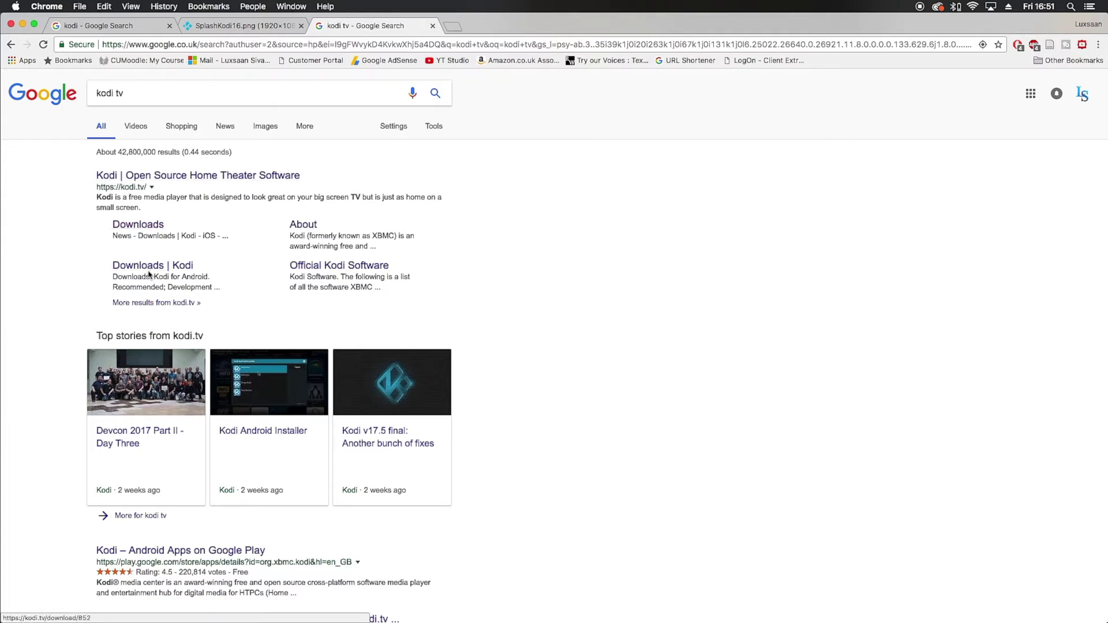
click(150, 231)
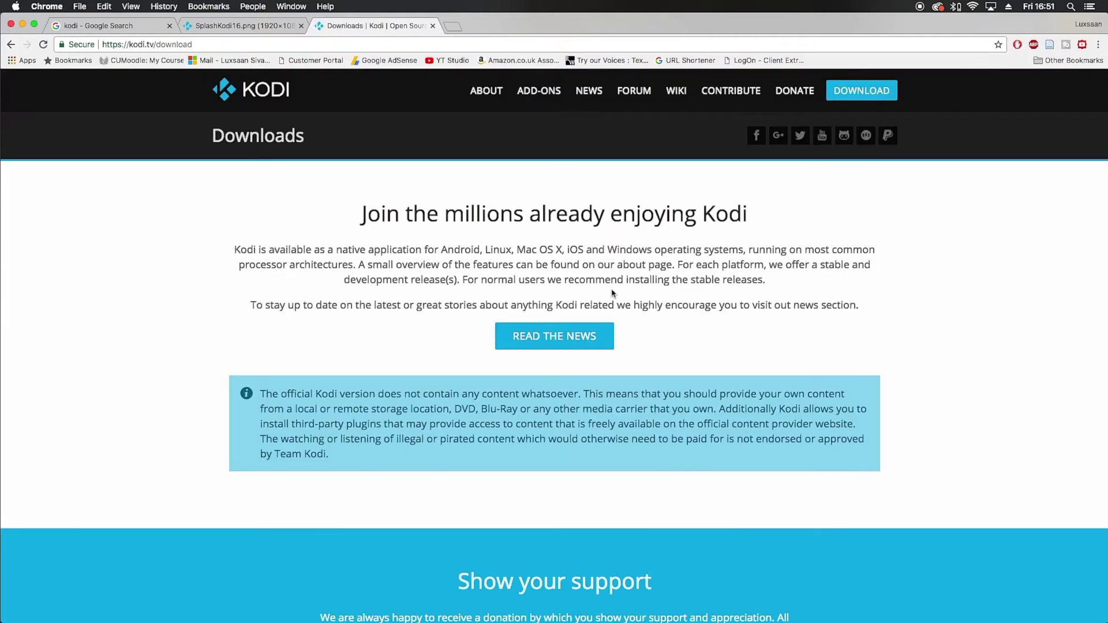
Step: Choose macOS on Kodi's download page and download the 64-bit Release installer
scroll(612, 293, down, 15)
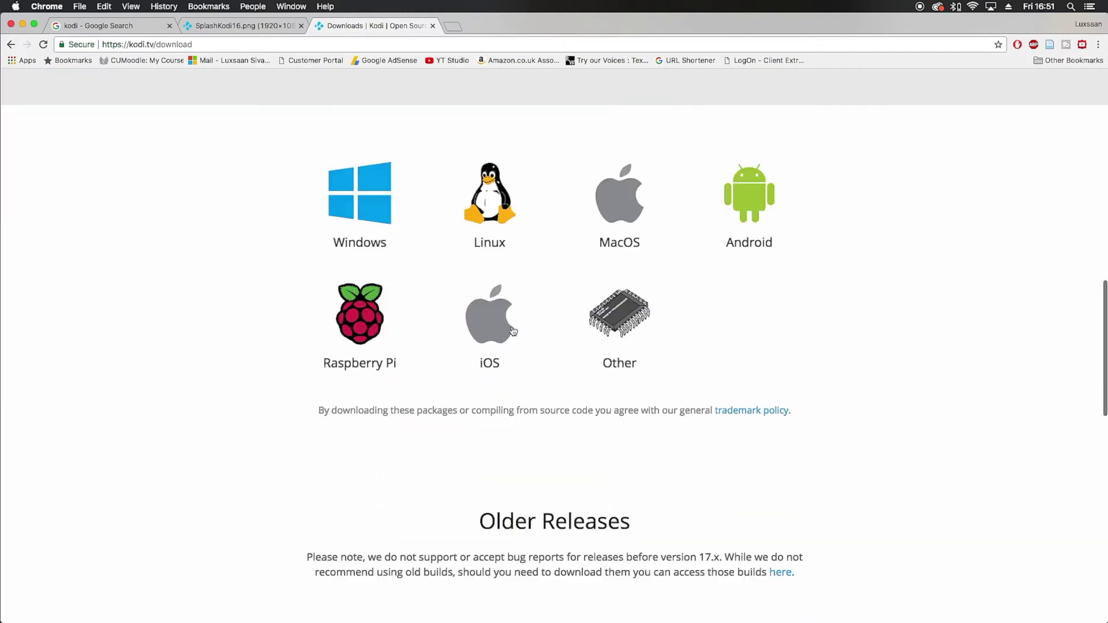
scroll(513, 330, up, 5)
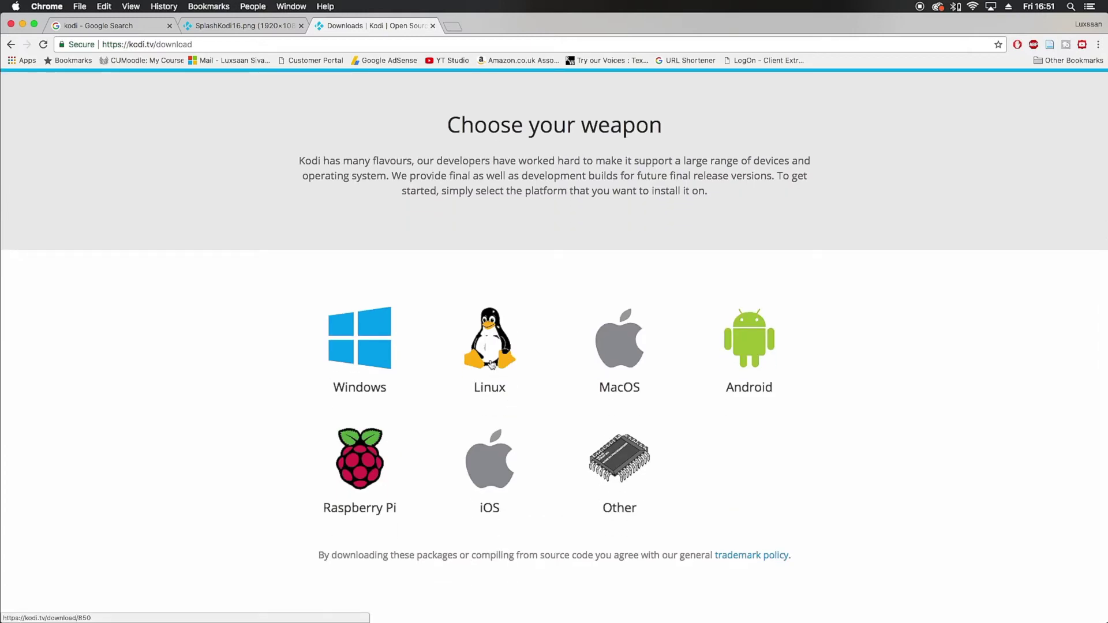
click(619, 362)
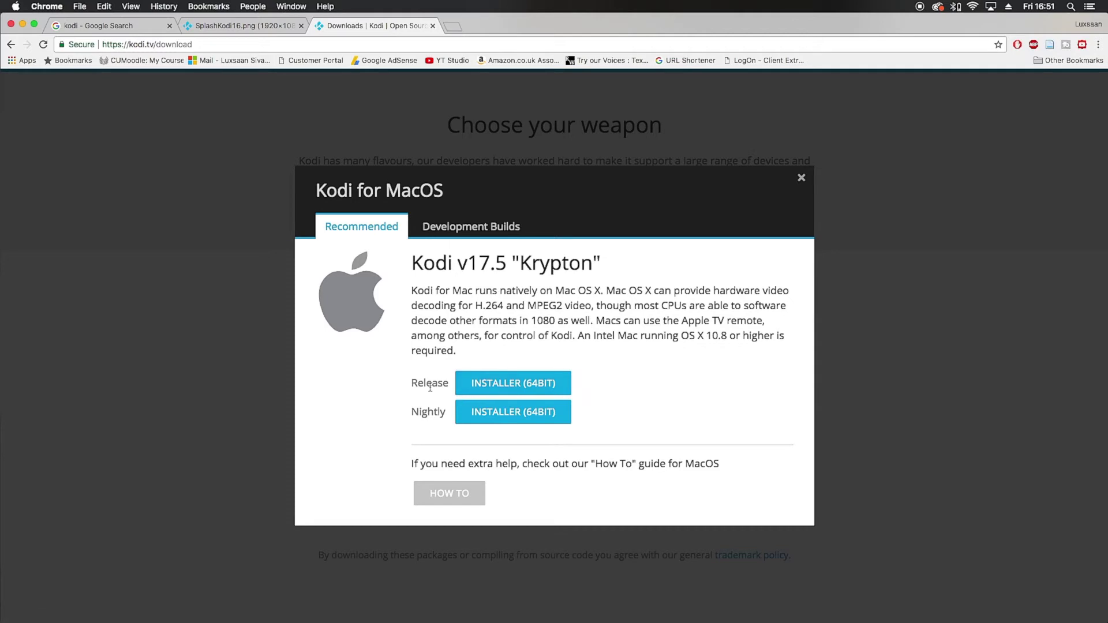
drag(411, 386, 442, 386)
triple_click(428, 407)
click(495, 384)
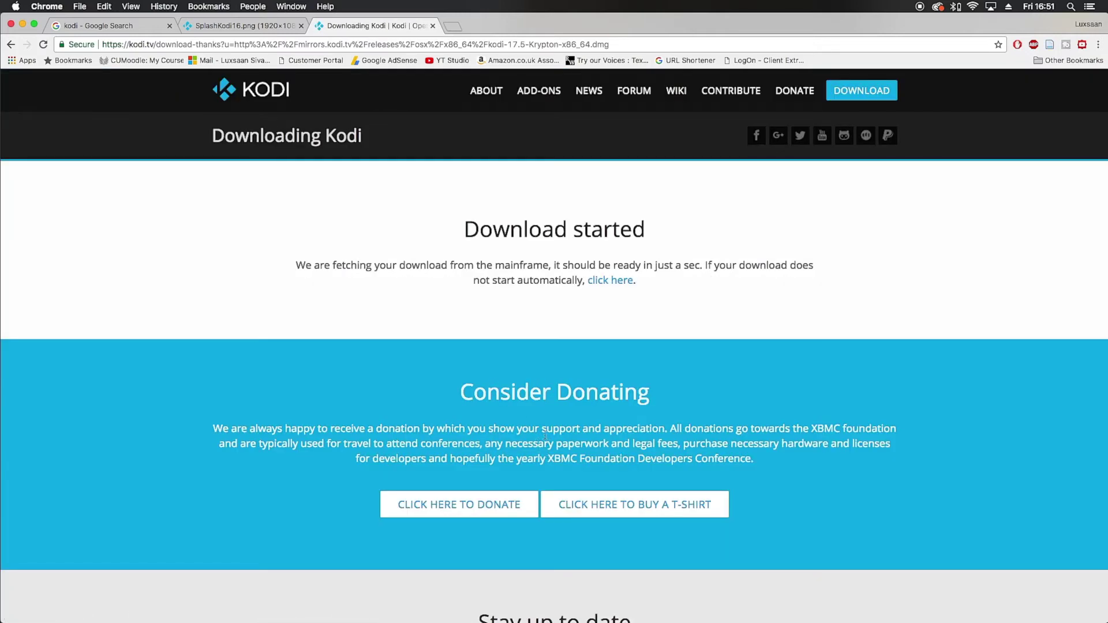
click(610, 280)
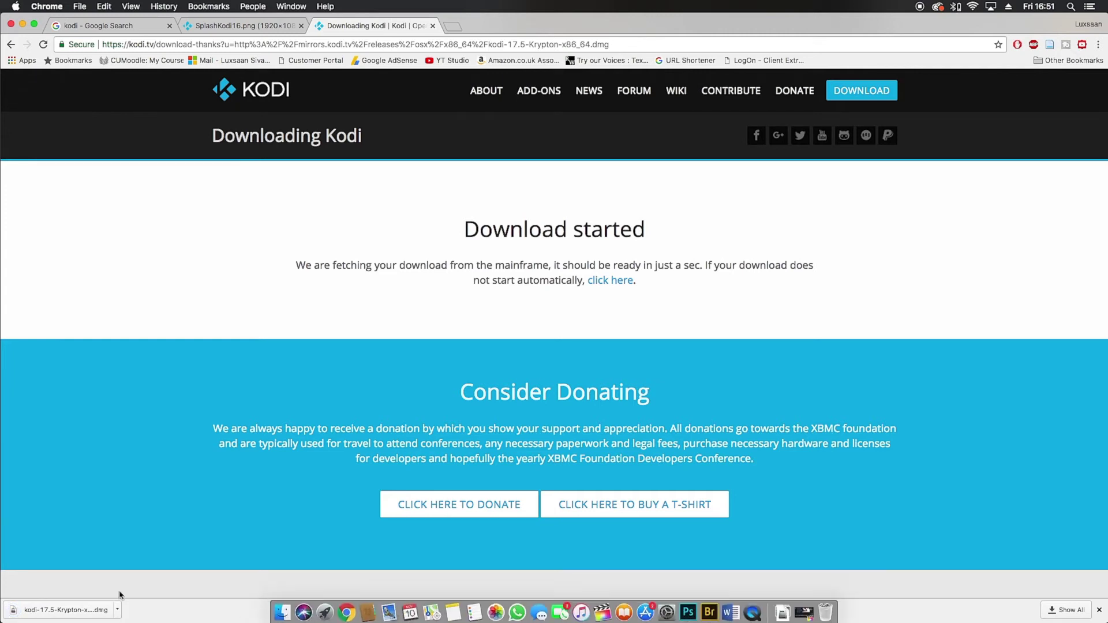
Step: Open the downloaded kodi-17.5-Krypton-x86_64.dmg from Chrome's download shelf
click(100, 611)
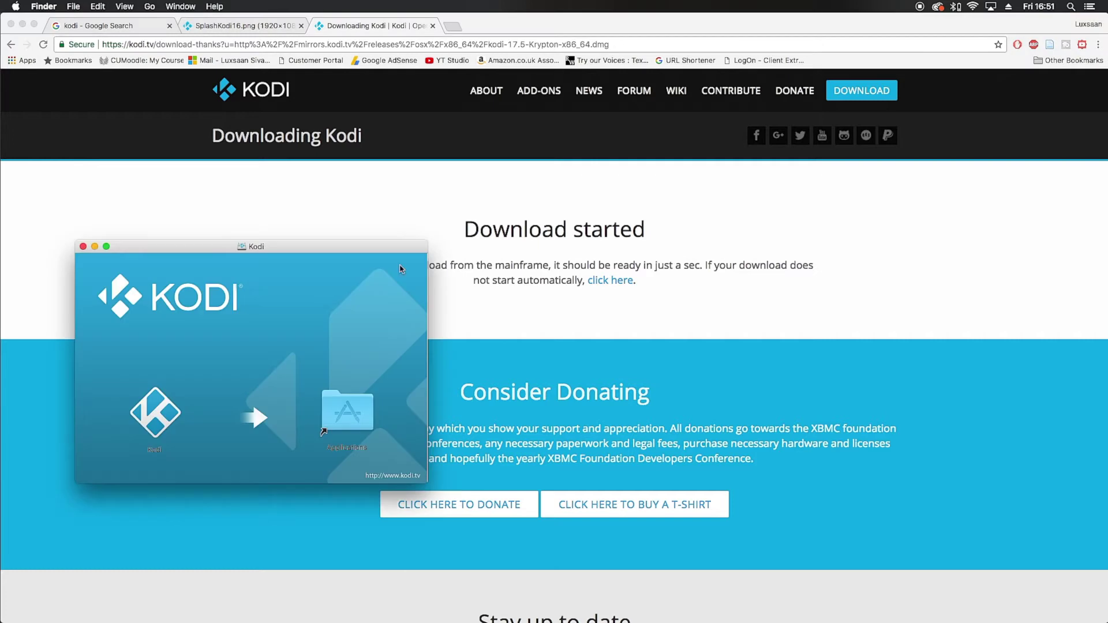
Step: Centre the installer window and drag the Kodi icon onto the Applications folder
drag(333, 255, 625, 210)
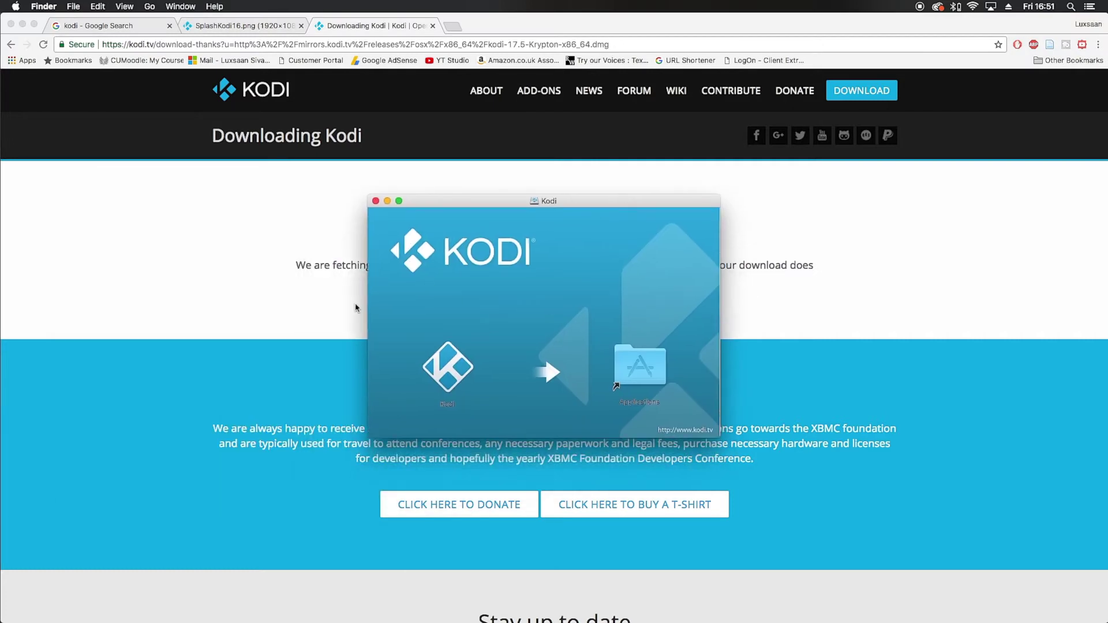
drag(450, 369, 636, 370)
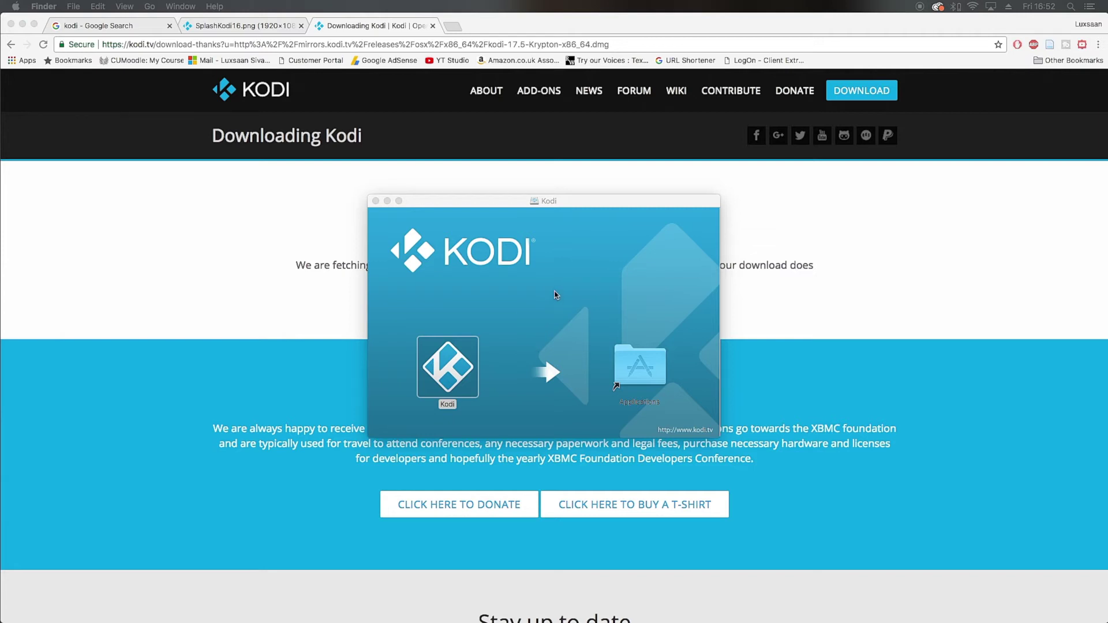
key(F4)
Step: Find the newly installed Kodi in Launchpad and launch it
scroll(635, 367, right, 3)
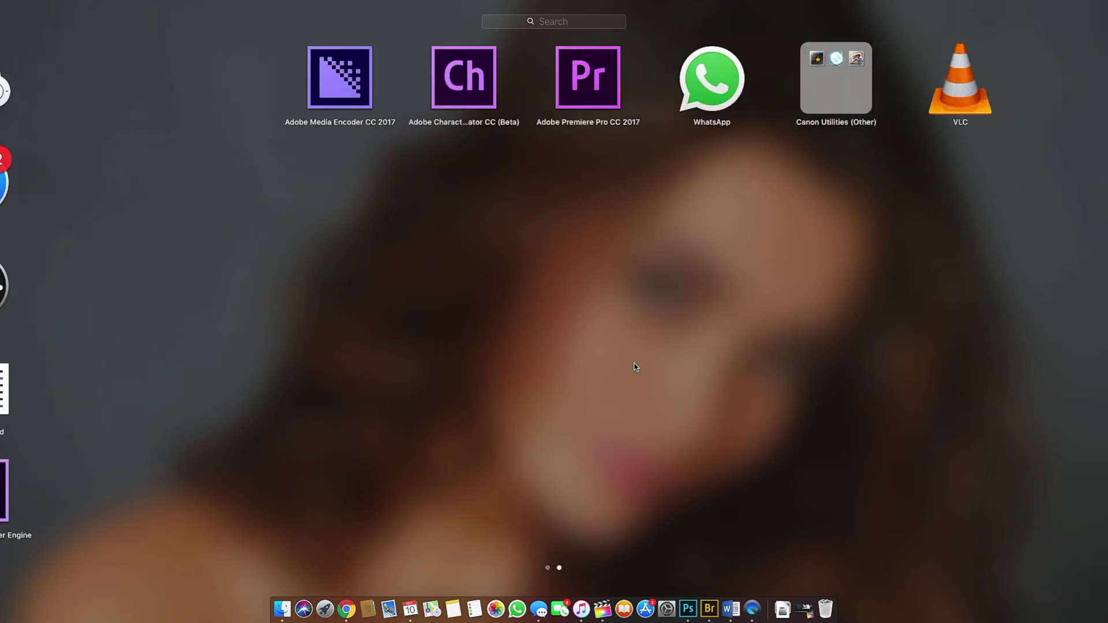
click(733, 274)
key(F4)
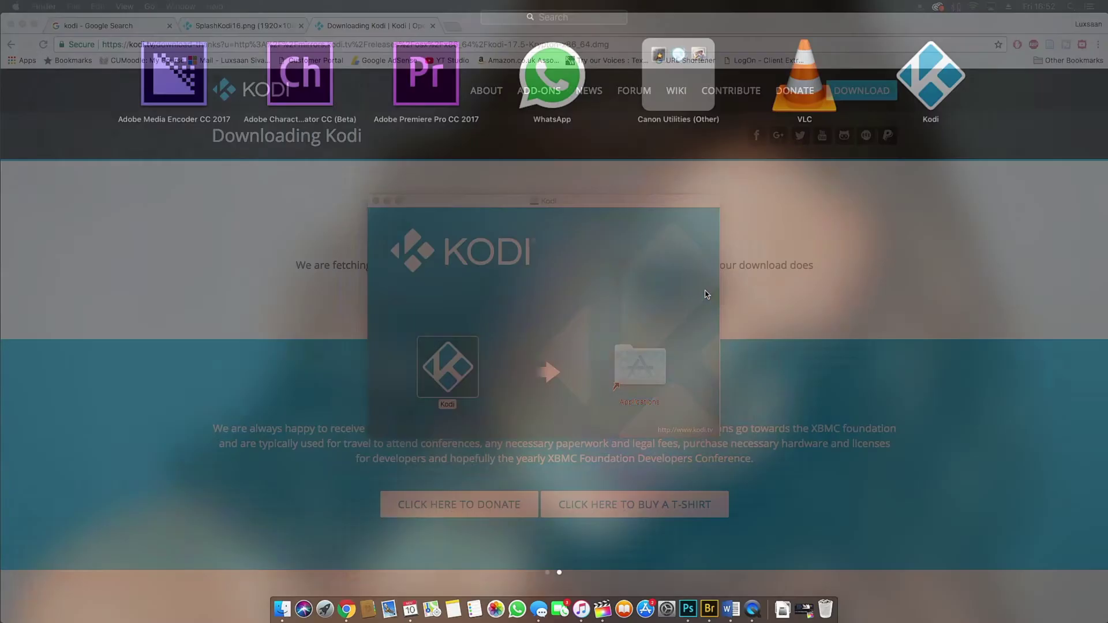
click(924, 92)
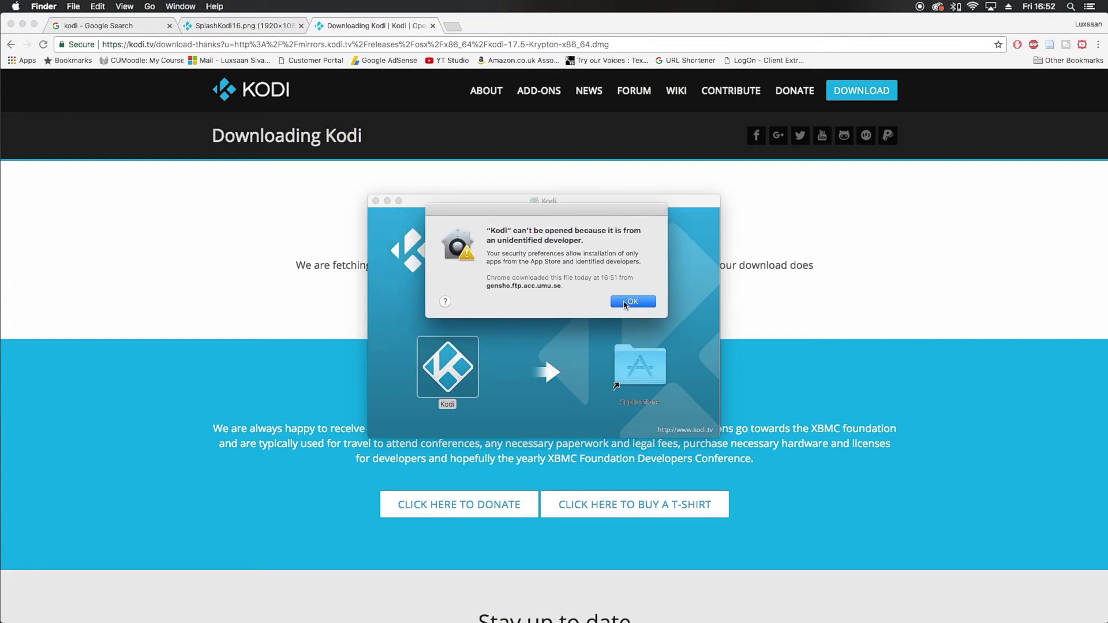
Step: Dismiss the 'Kodi can't be opened' warning and open System Preferences from the Apple menu
click(627, 306)
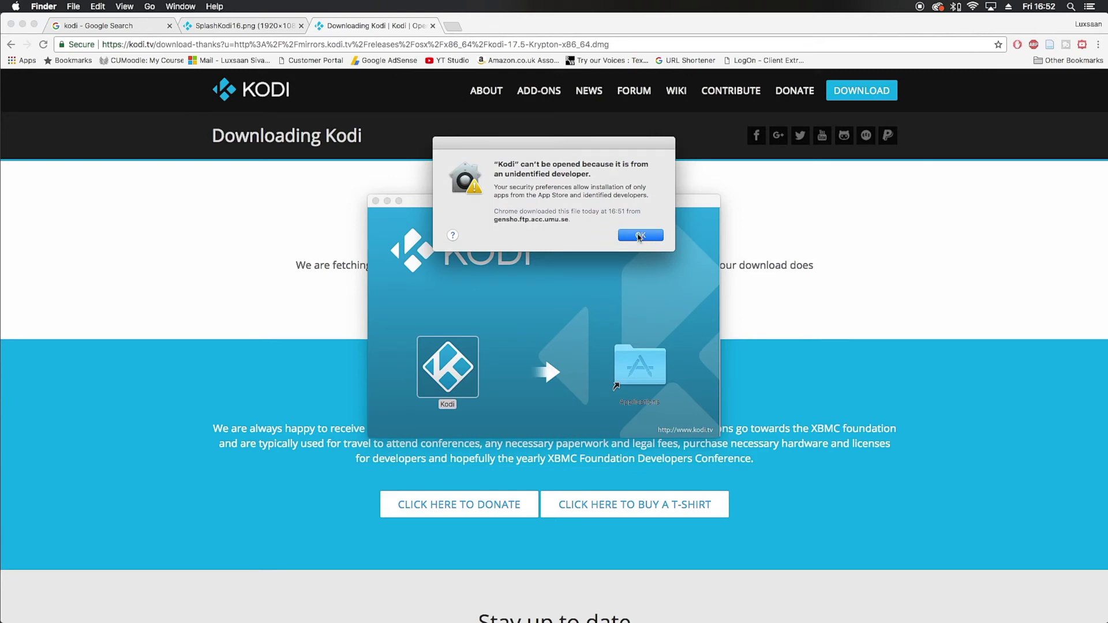
click(640, 236)
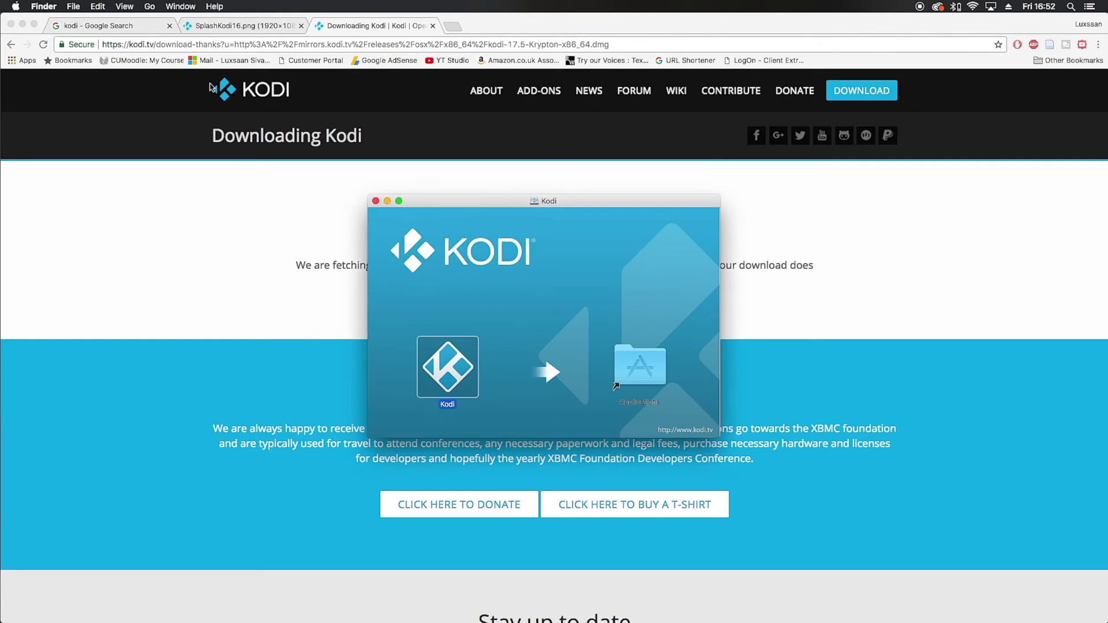
click(16, 6)
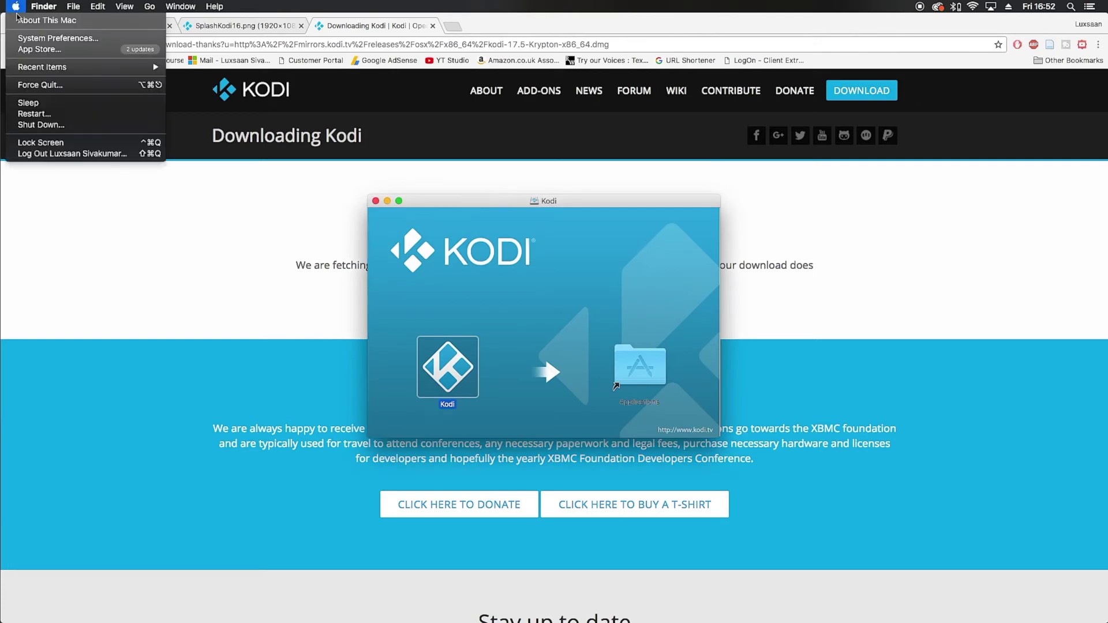
click(46, 38)
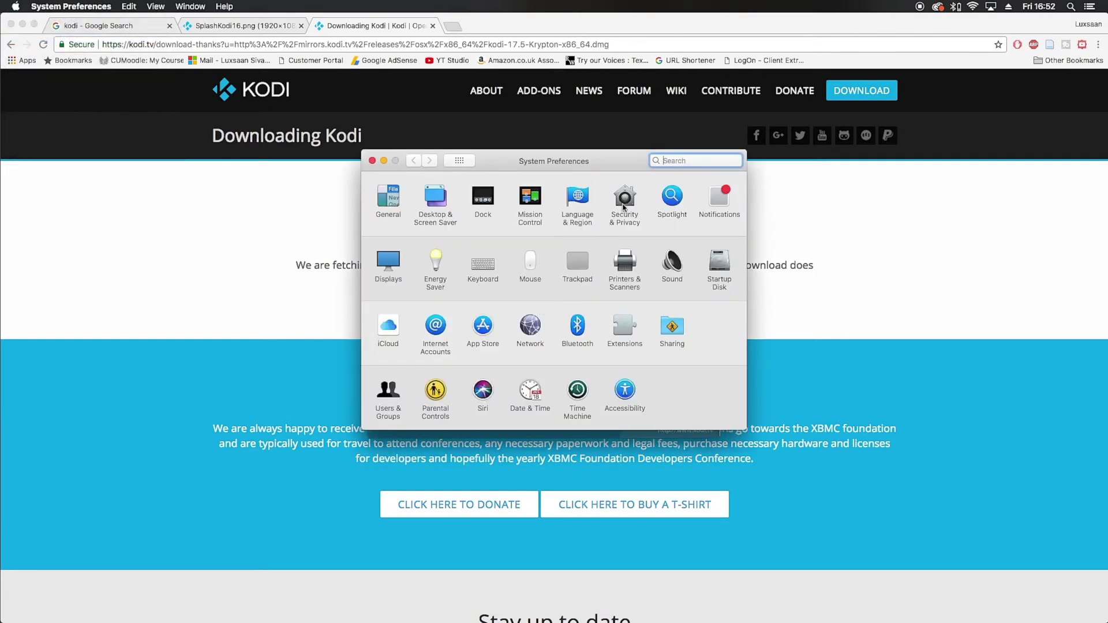
Step: In Security & Privacy, unlock with the account password and allow Kodi to open anyway
click(623, 203)
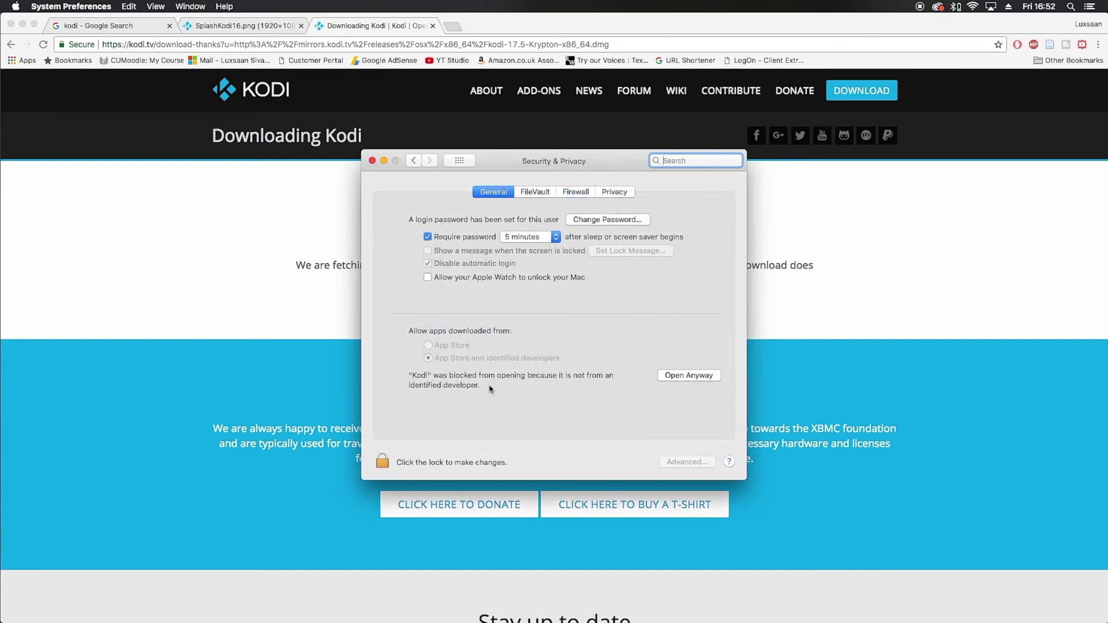
click(678, 380)
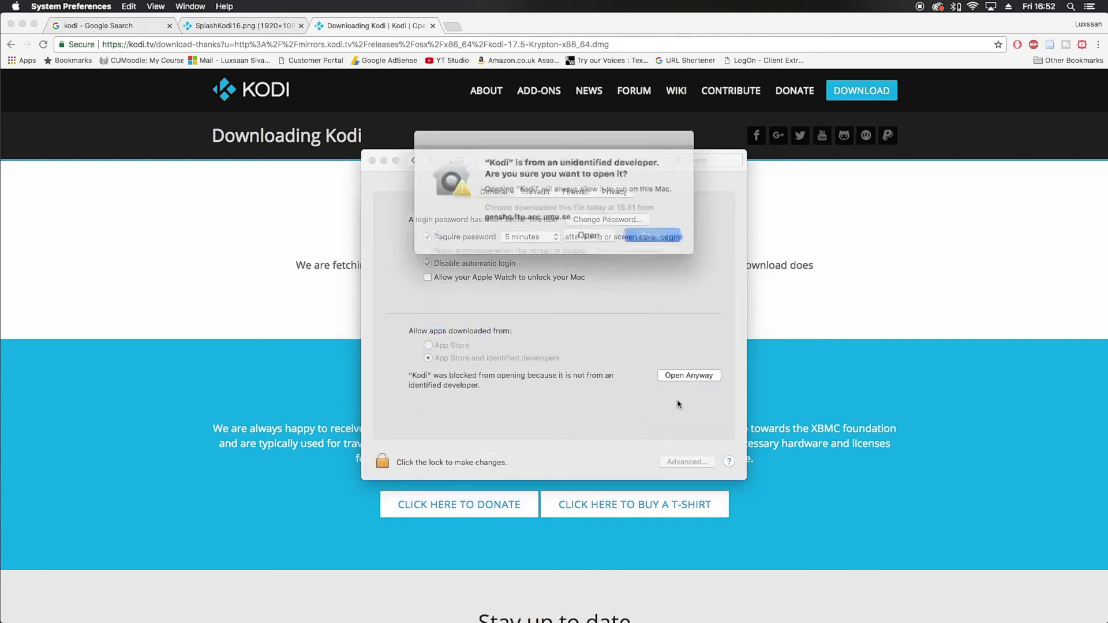
click(595, 236)
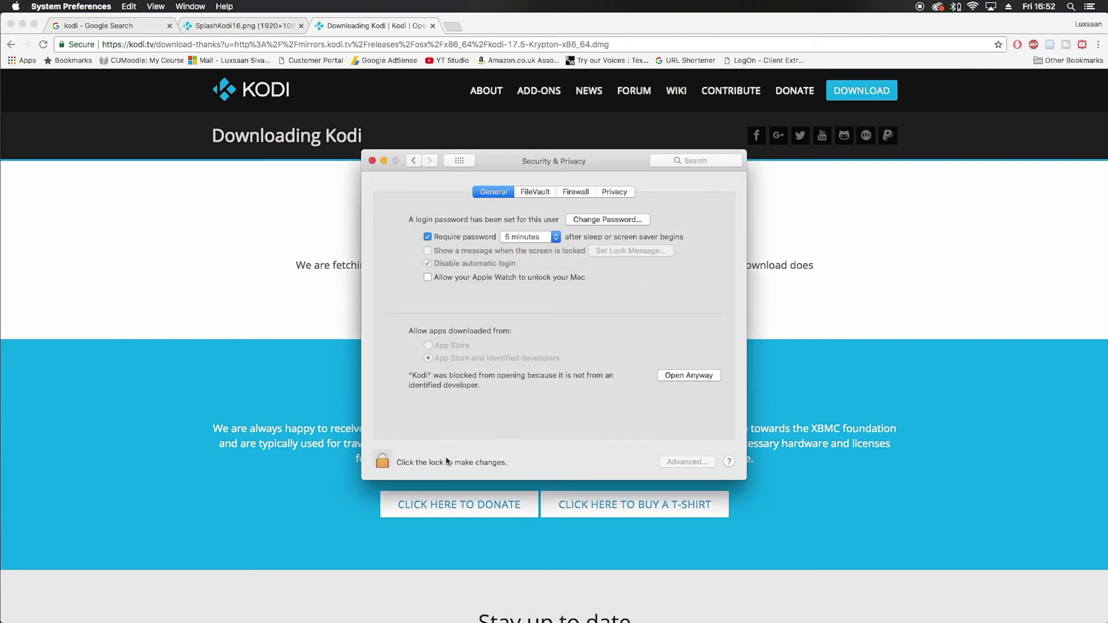
click(382, 462)
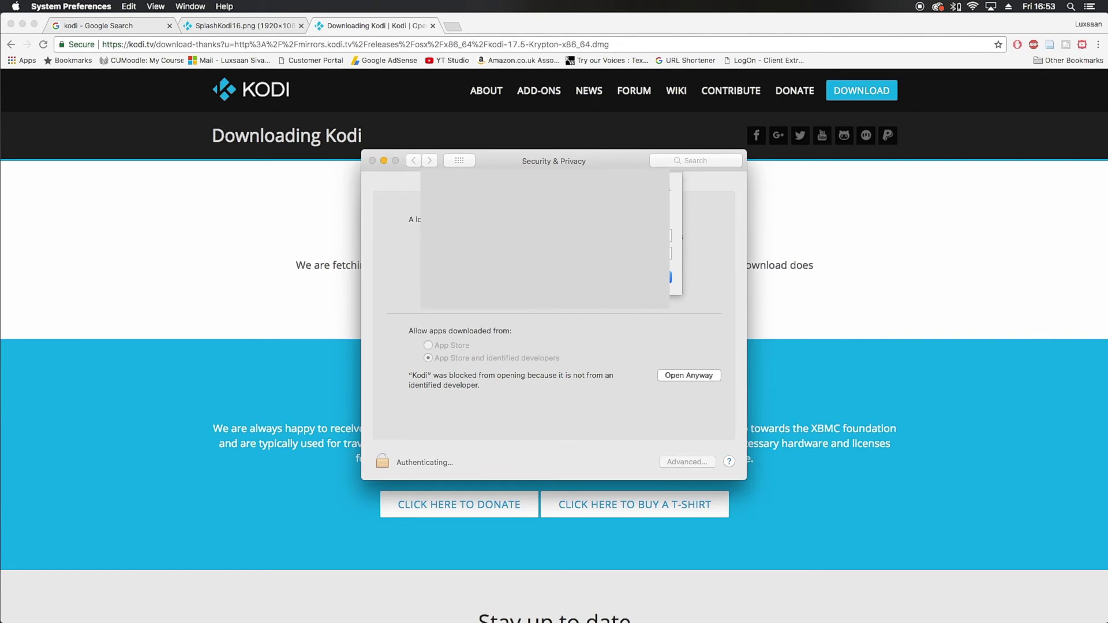
key(Return)
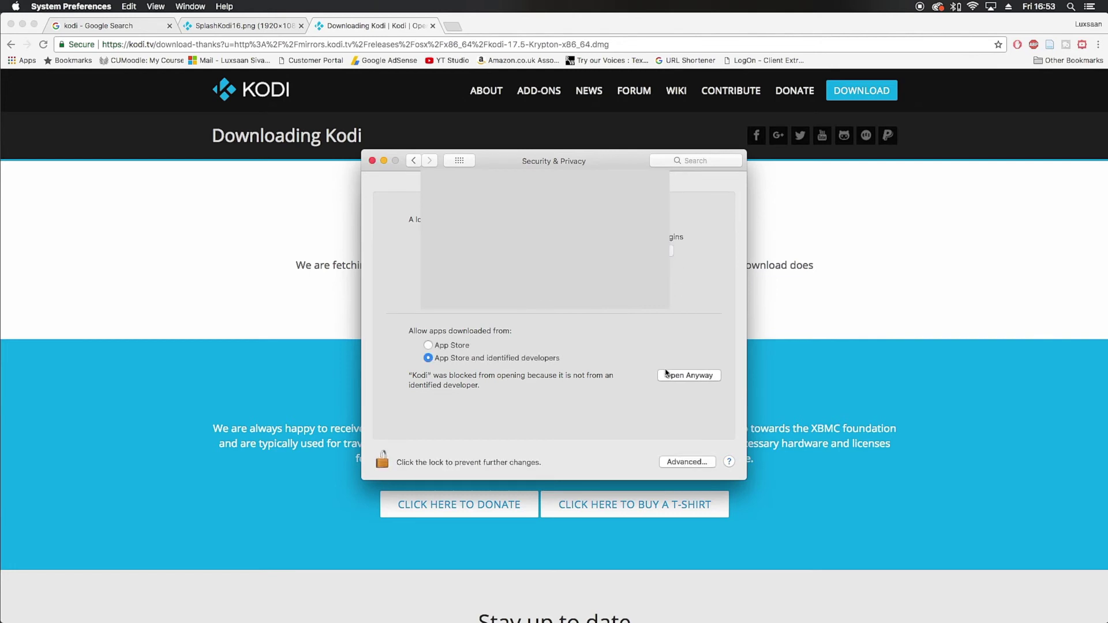
click(679, 380)
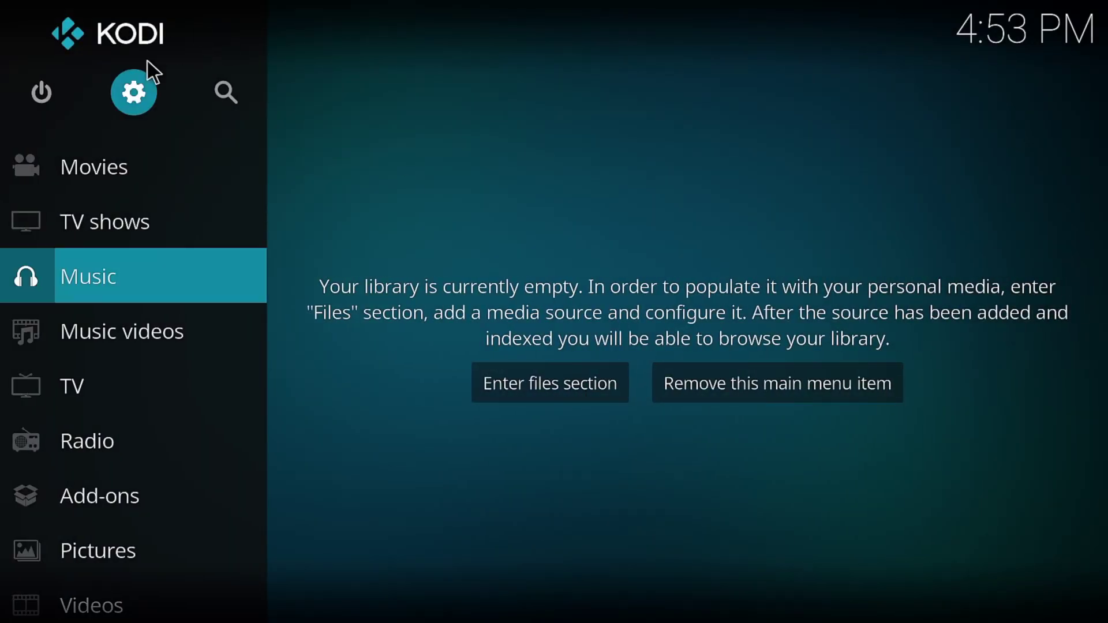
Step: Browse Kodi's home menu, view the System settings, then return home to Music
scroll(169, 327, down, 10)
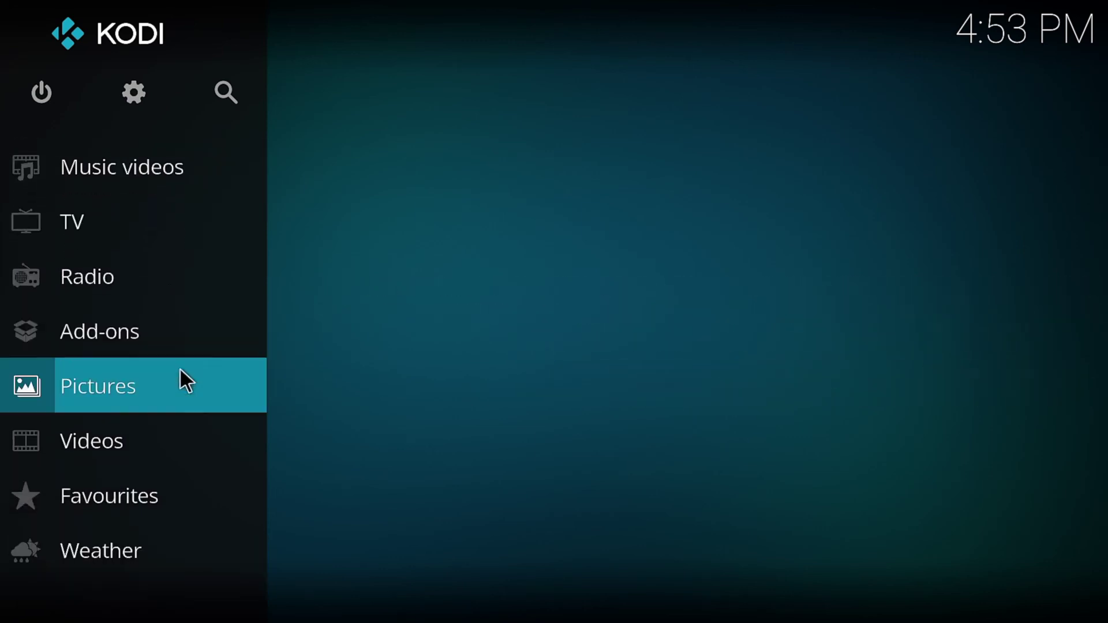
scroll(185, 380, down, 3)
scroll(185, 379, up, 5)
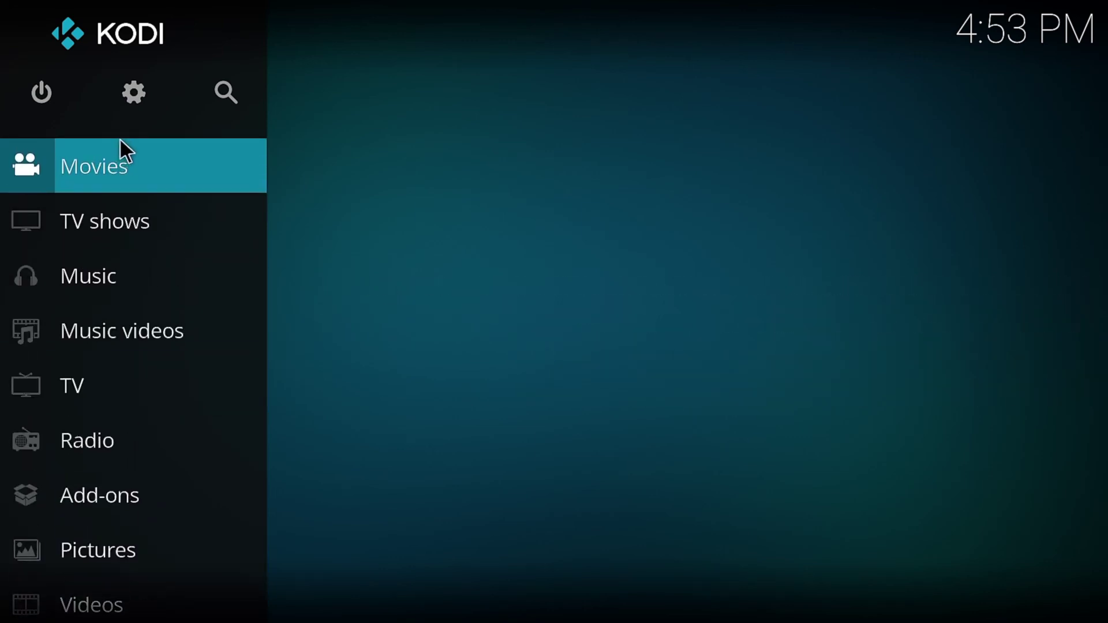
click(128, 99)
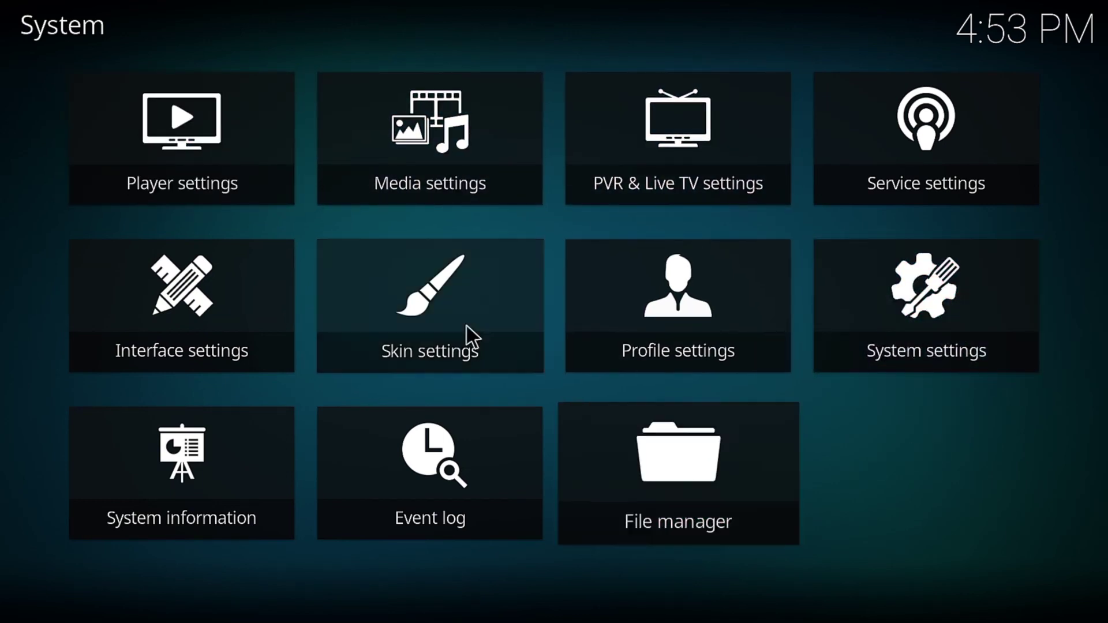
right_click(815, 274)
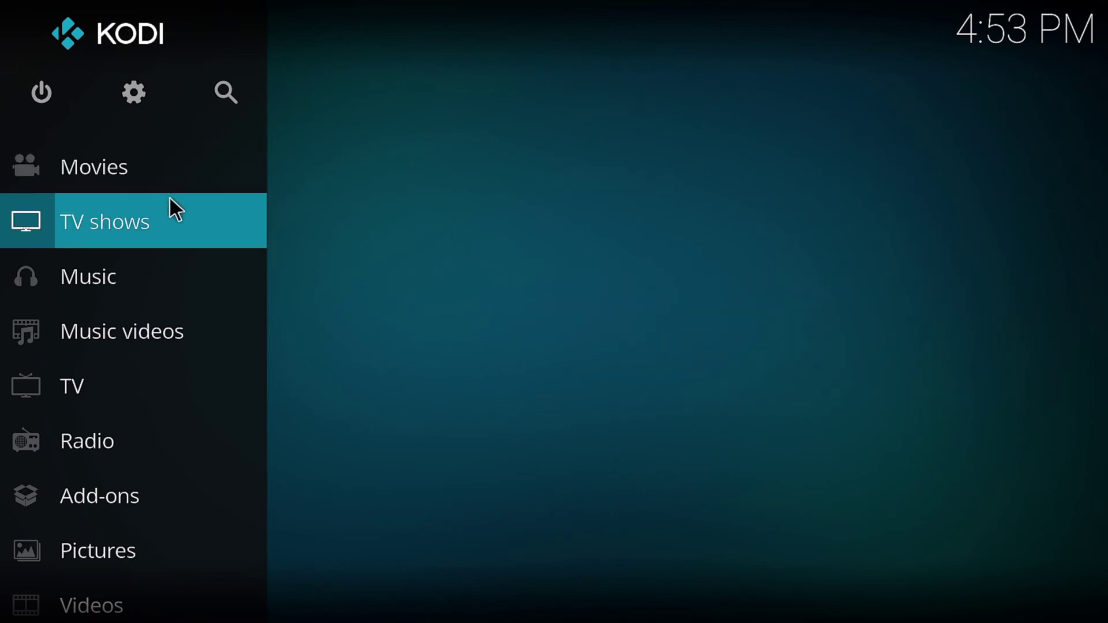
scroll(179, 282, down, 8)
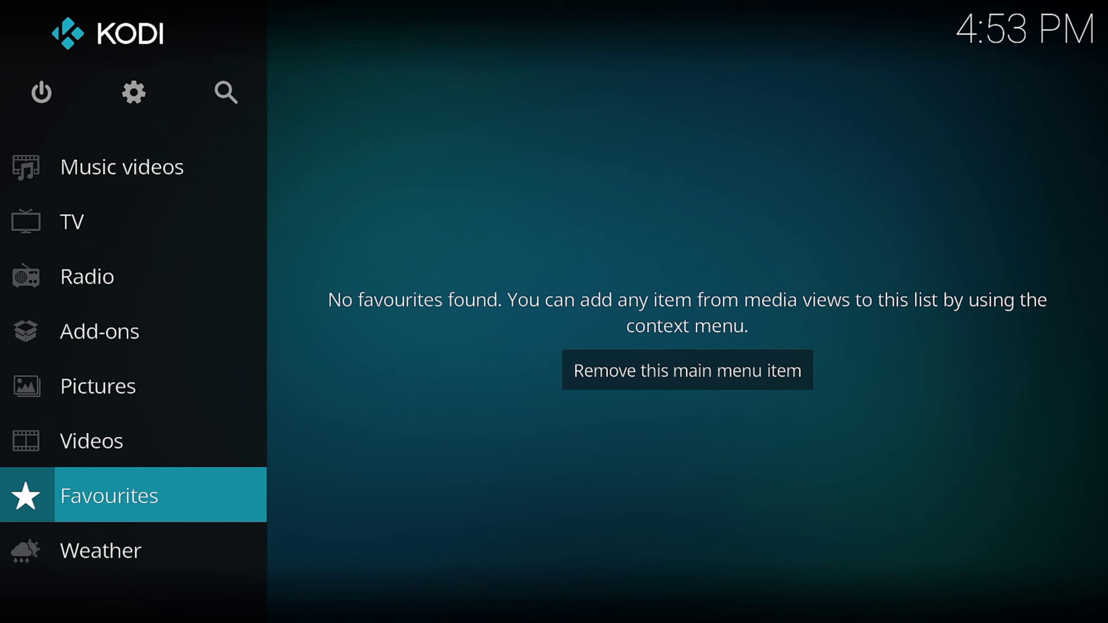
scroll(258, 221, up, 4)
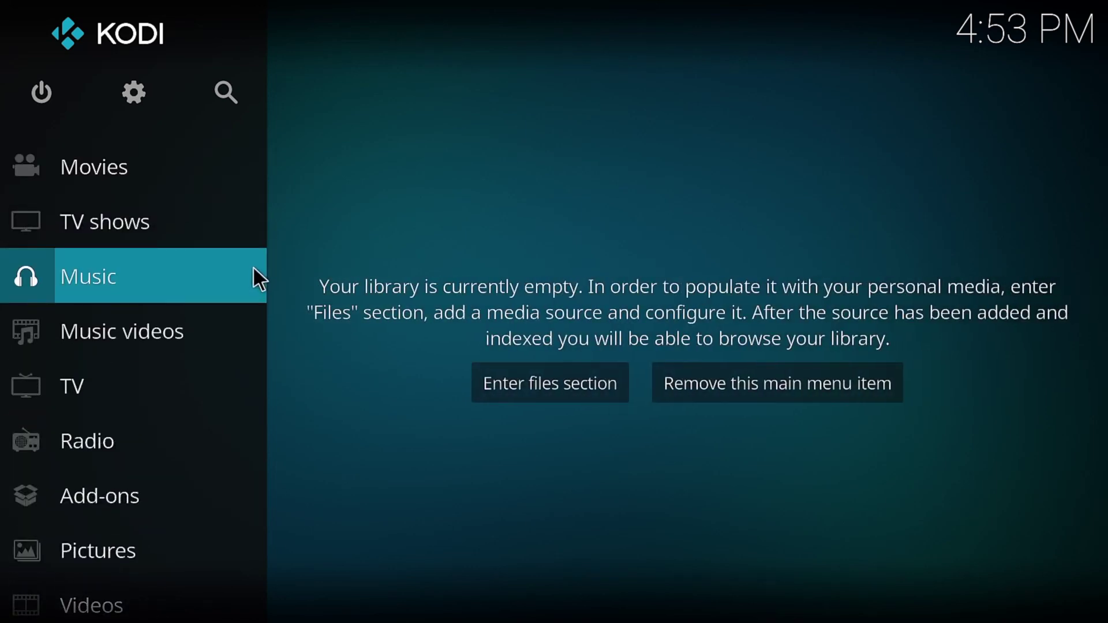